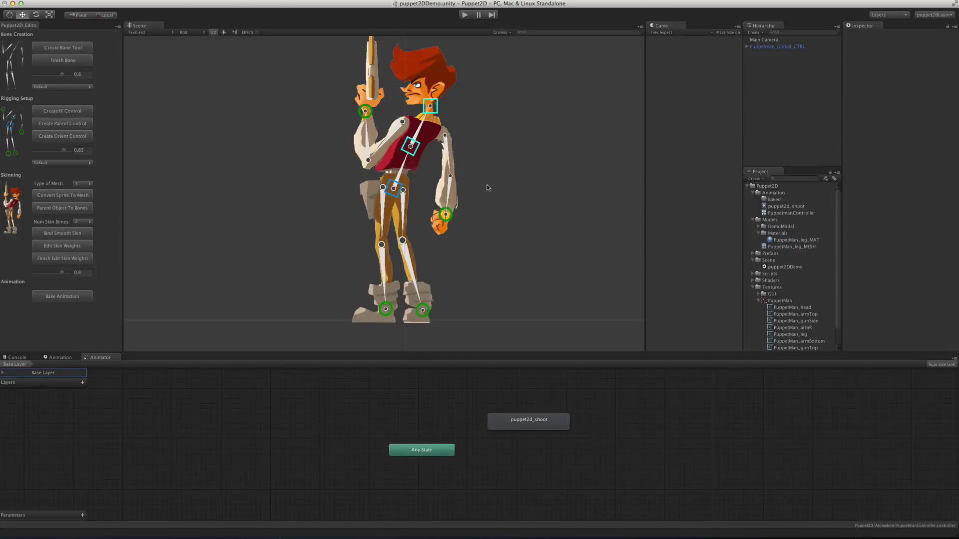
- Nudge the Scene view, then drag the puppet2d_shoot node up-left in the Animator graph
middle_drag(486, 185, 484, 191)
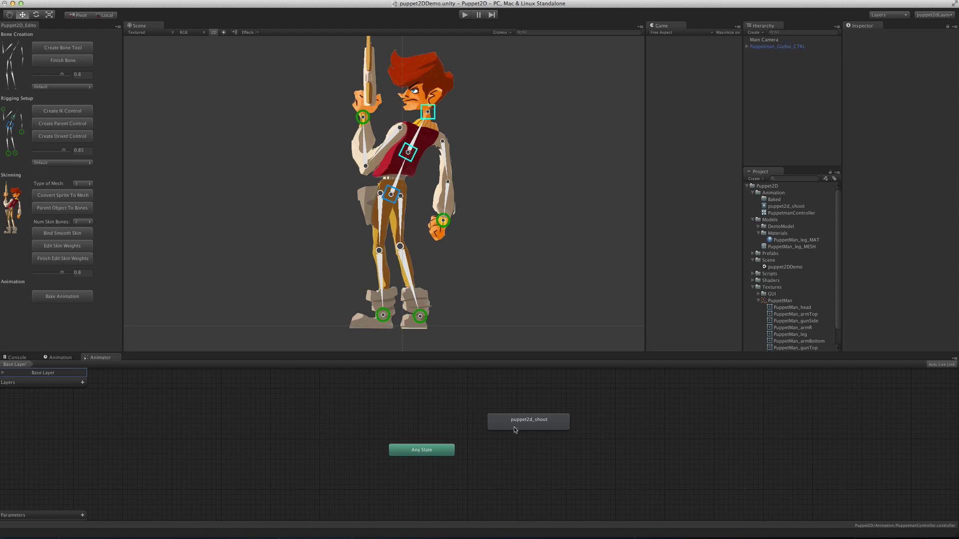
drag(515, 421, 506, 417)
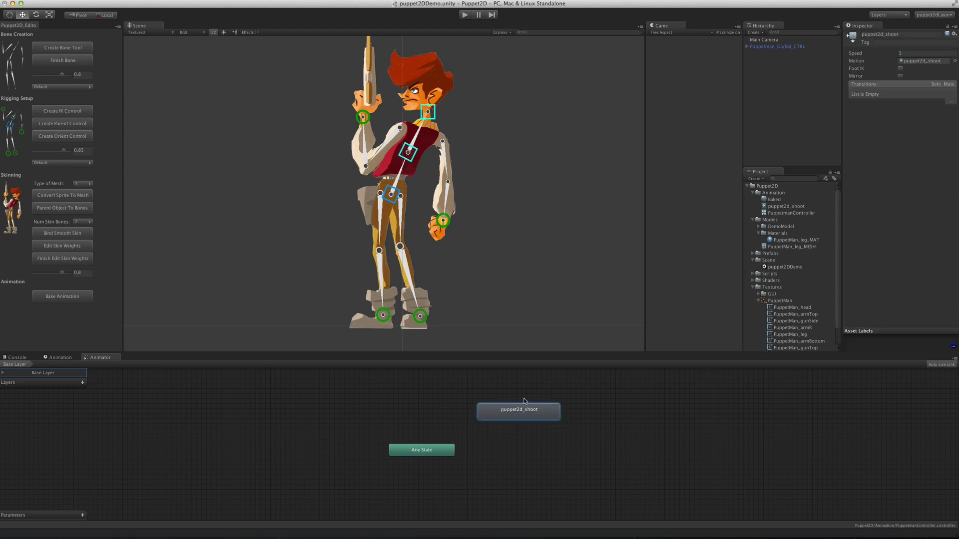
- Deselect the state and run Bake Animation to create the puppet2d_shoot_Baked clip
click(268, 283)
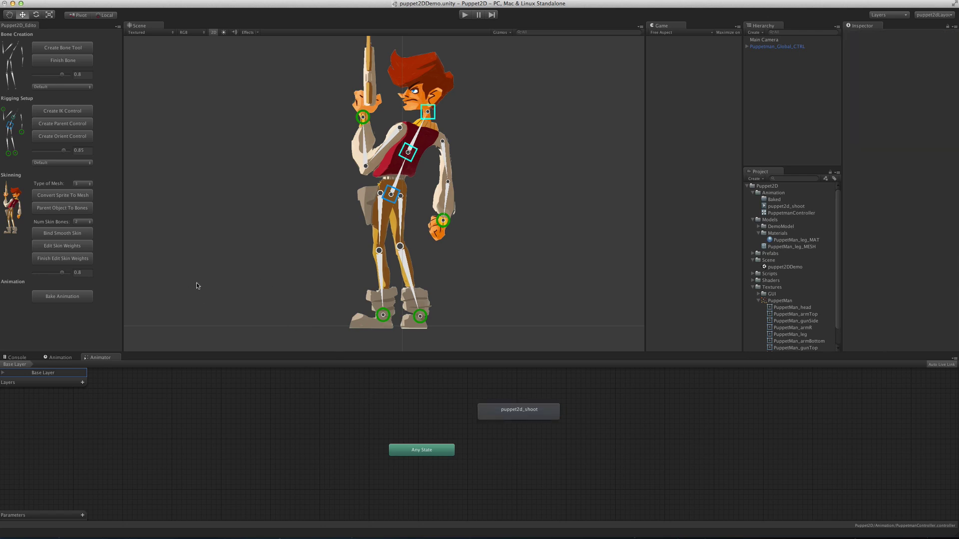
click(72, 298)
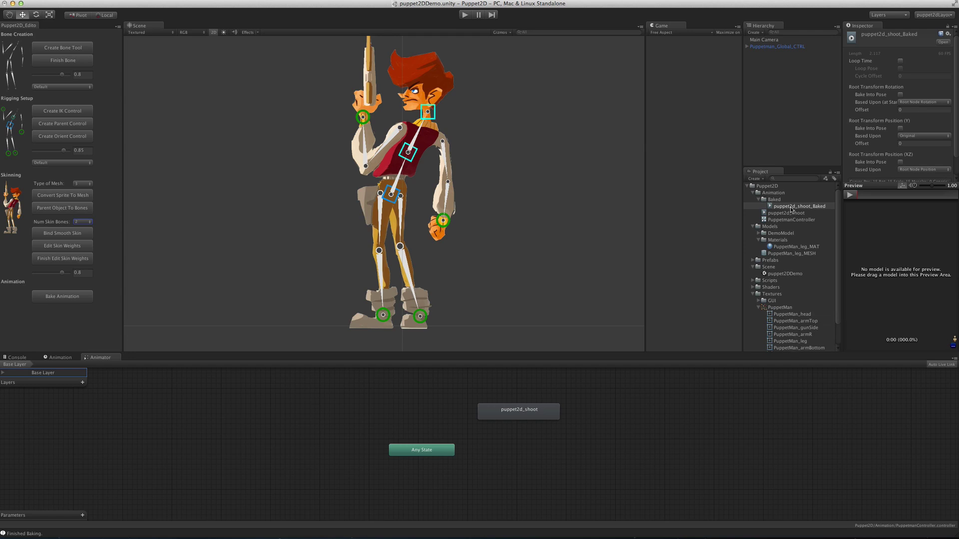
- Add puppet2d_shoot_Baked as an Animator state, select Puppetman_Global_CTRL, and play the scene
drag(791, 207, 638, 446)
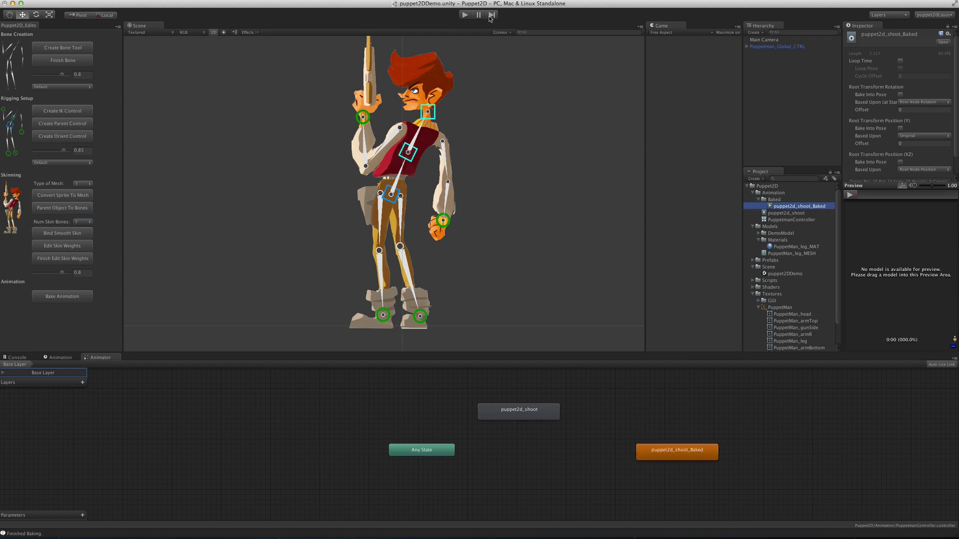
click(798, 47)
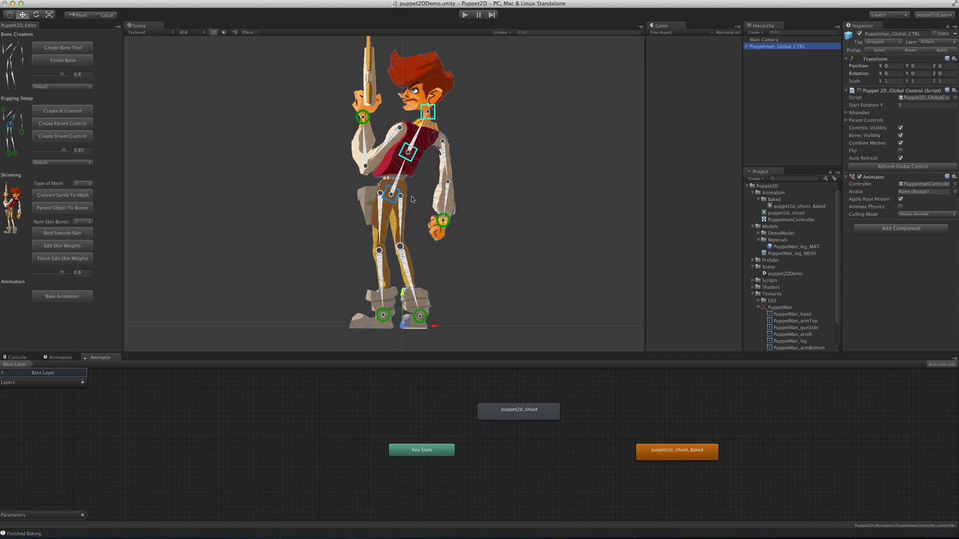
click(465, 15)
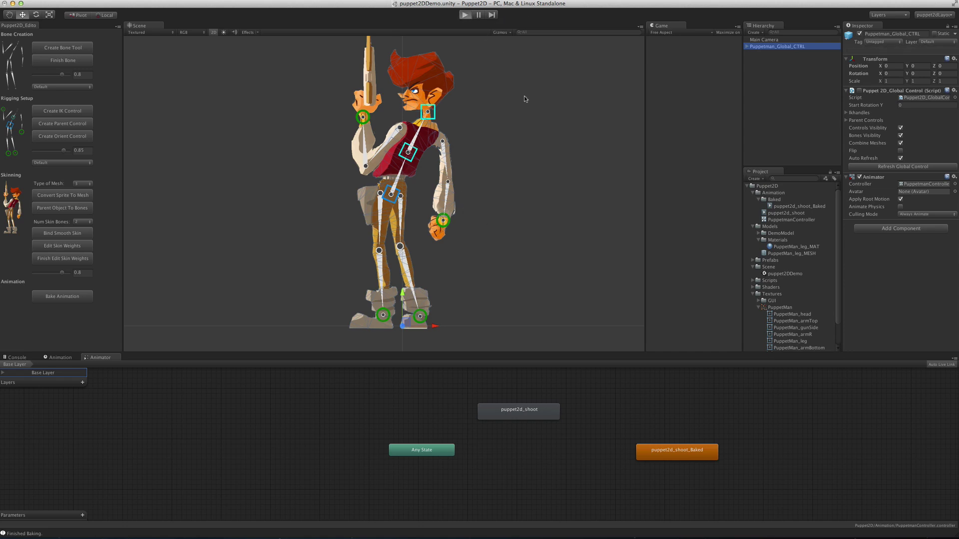
- Deselect the control, exit play mode, and zoom in on the character's rest pose
click(515, 205)
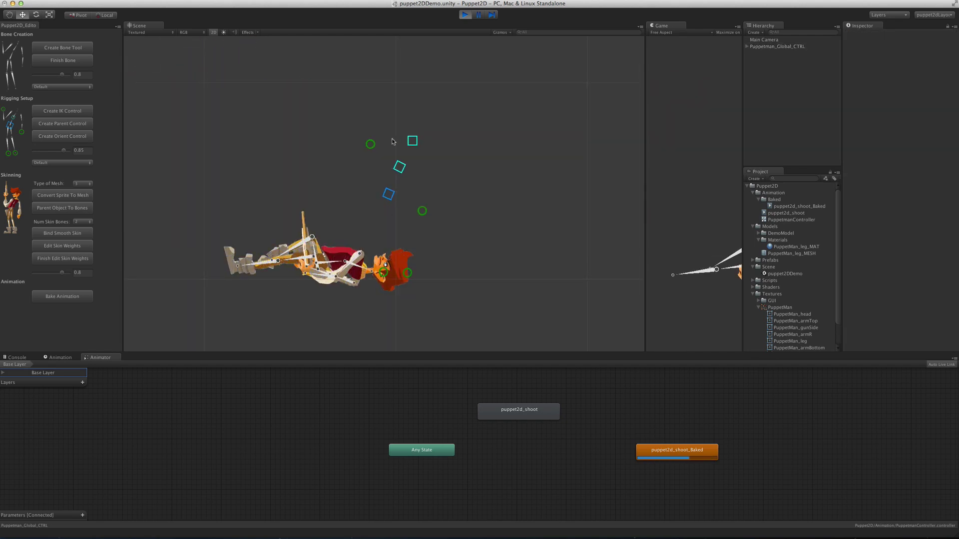
click(465, 15)
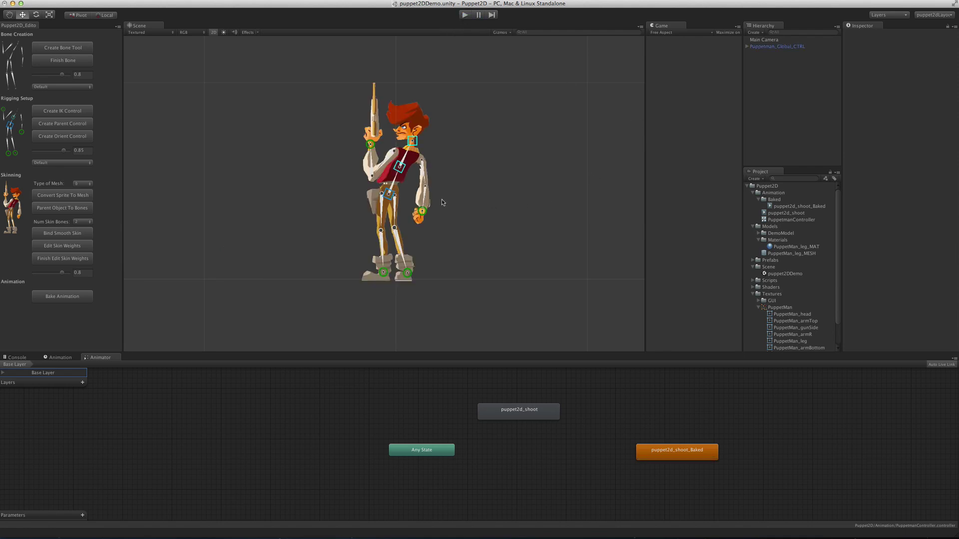
scroll(450, 212, up, 2)
scroll(451, 215, up, 1)
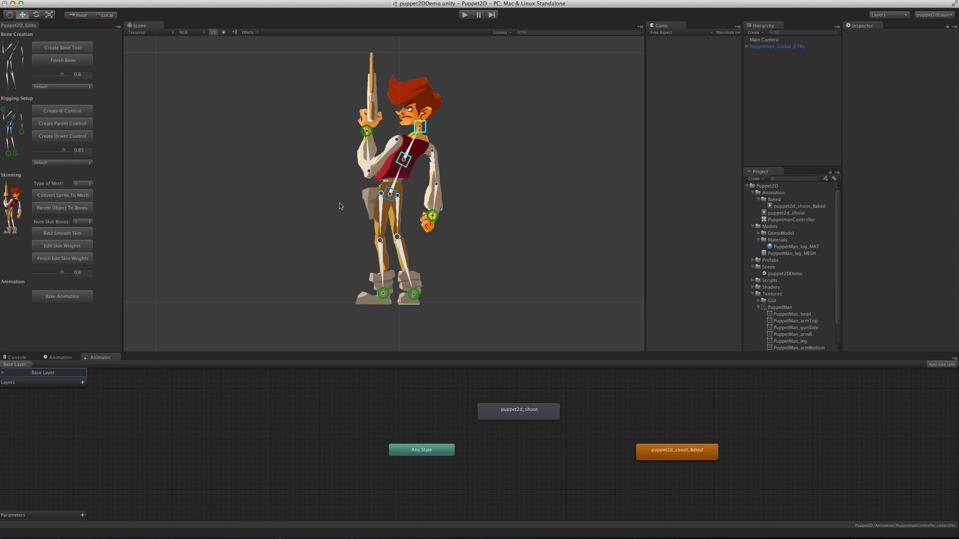
- Start a new scene without saving and draw a three-joint bone chain
key(super+n)
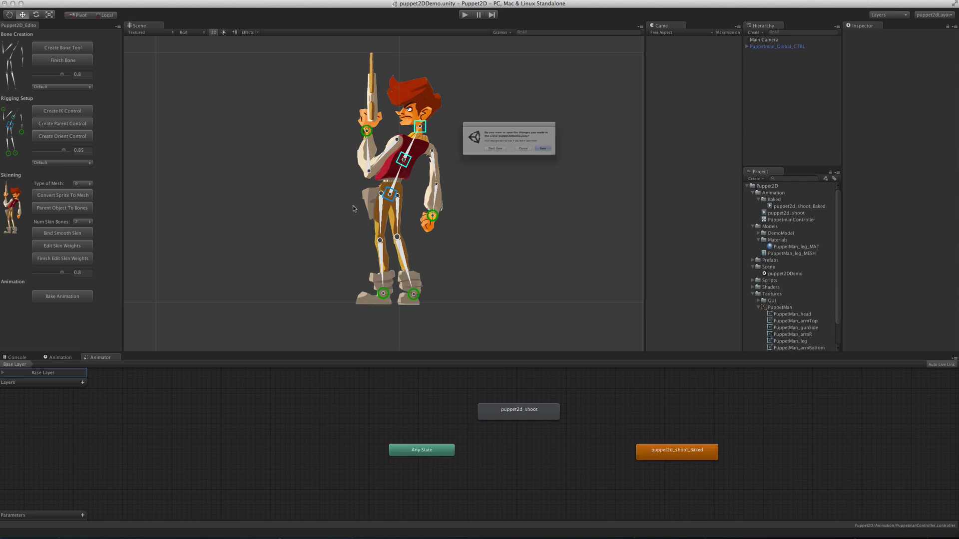
click(470, 158)
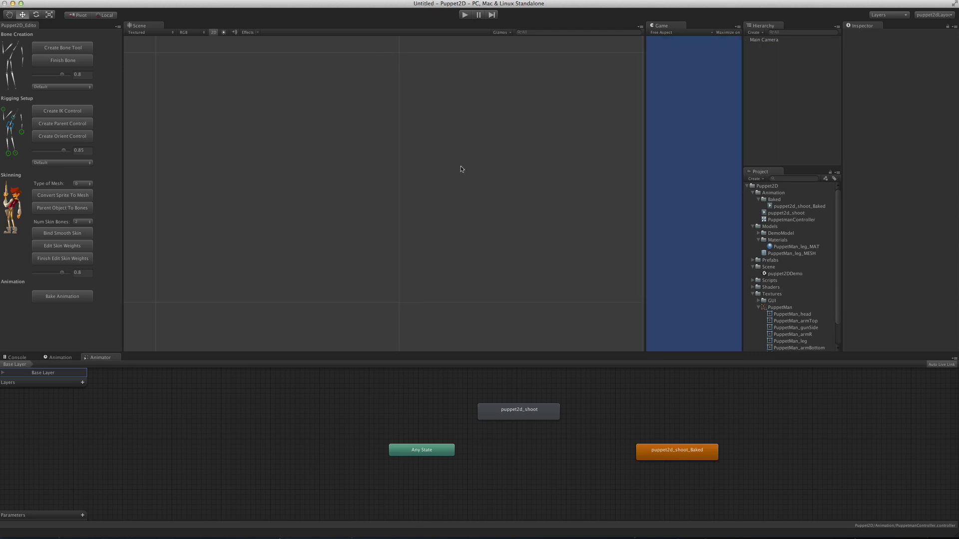
click(65, 49)
click(345, 269)
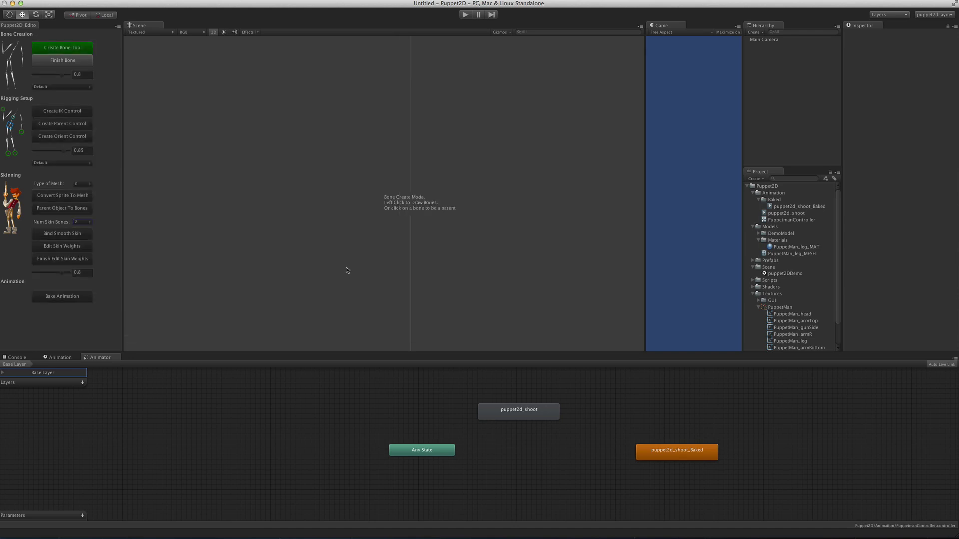
click(381, 185)
click(445, 111)
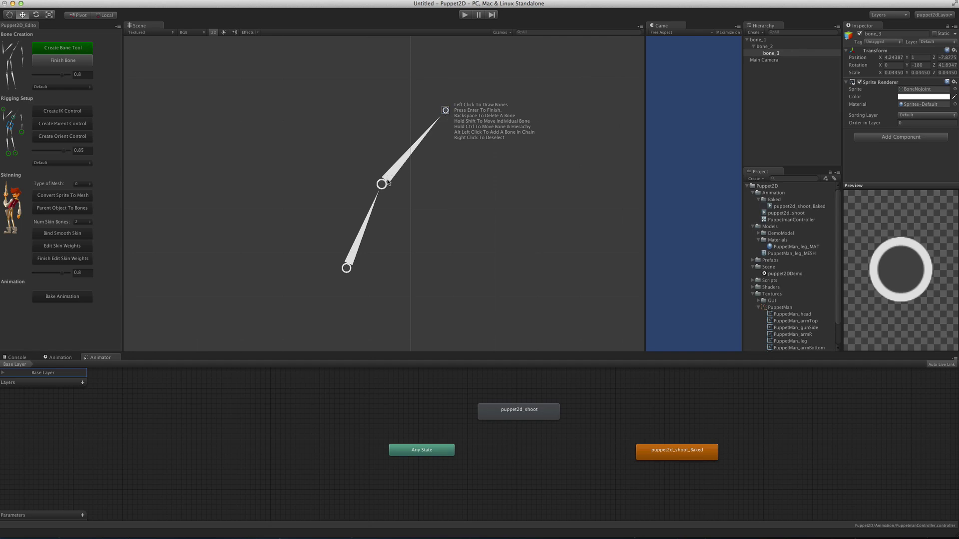
- Reposition the middle joint, then split bone_2 with a new joint and add bone_5
click(389, 183)
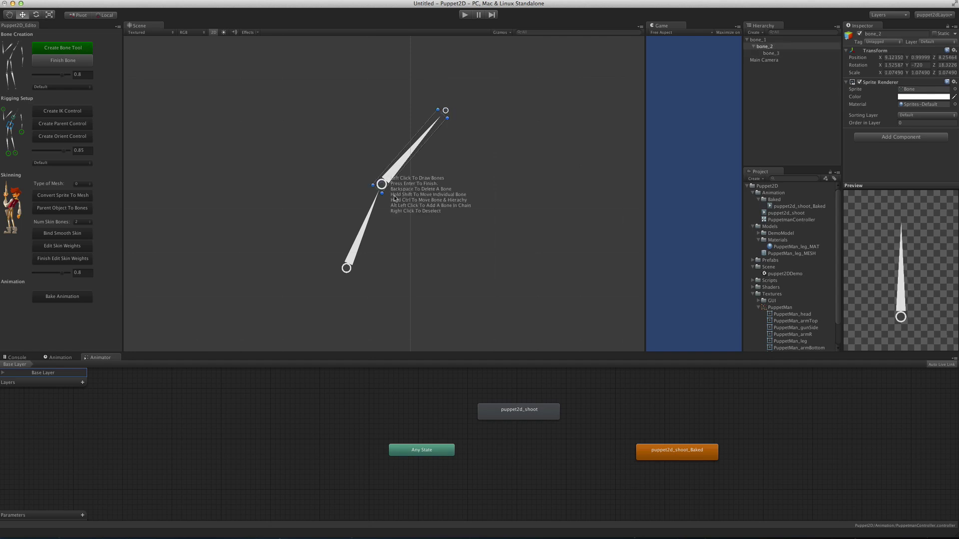
mouse_move(393, 193)
mouse_down()
mouse_move(418, 213)
mouse_move(348, 164)
mouse_move(413, 216)
mouse_move(373, 207)
mouse_move(368, 178)
mouse_move(385, 198)
mouse_move(353, 211)
mouse_move(419, 173)
mouse_move(342, 189)
mouse_move(418, 216)
mouse_move(349, 194)
mouse_move(382, 198)
mouse_up()
key(q)
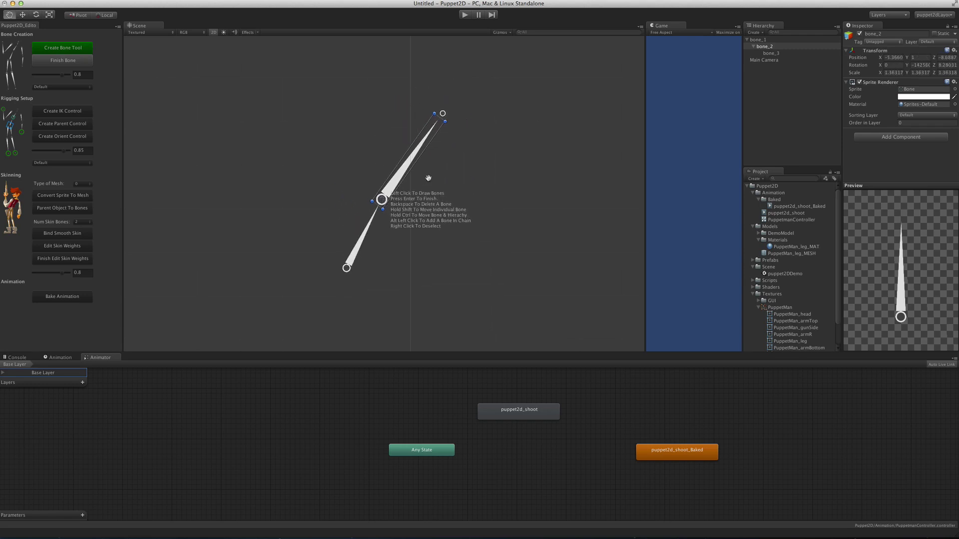
alt+click(445, 173)
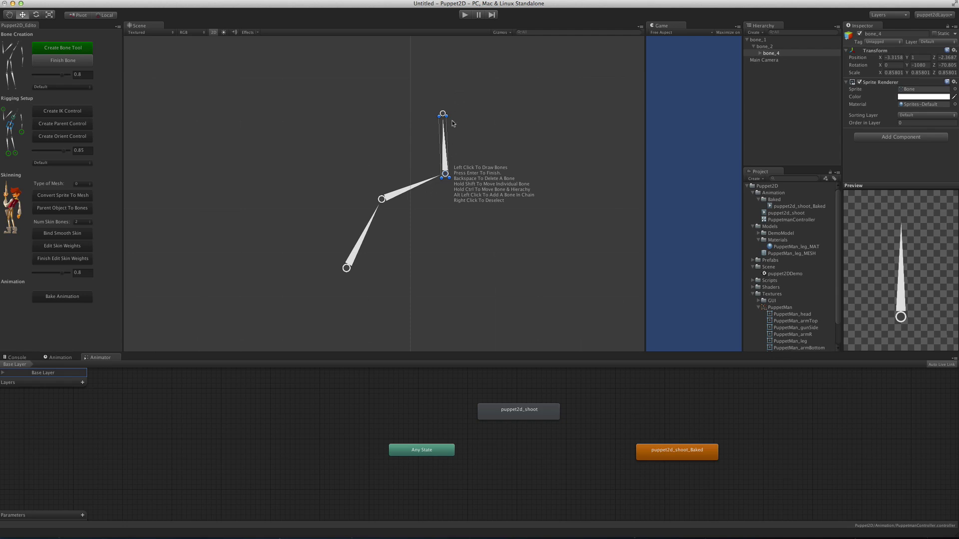
click(471, 148)
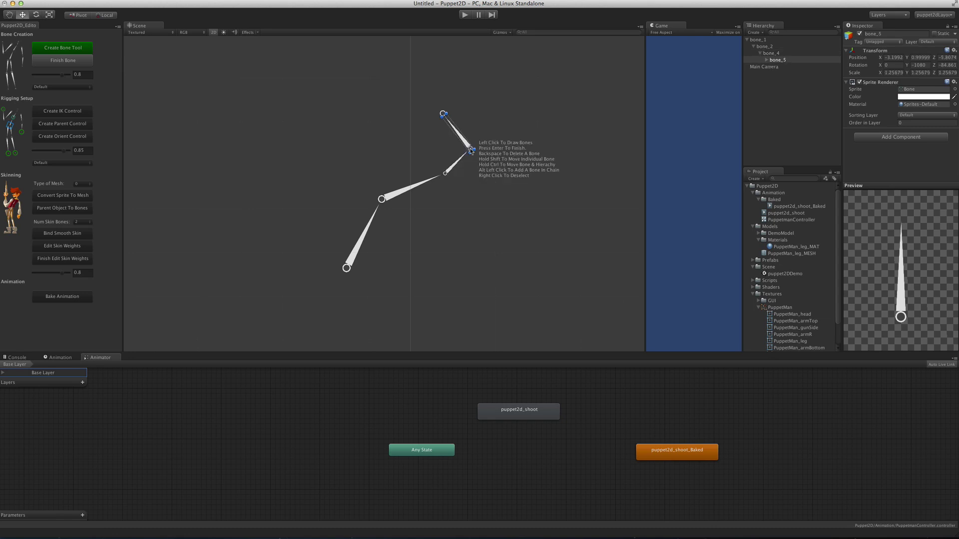
- Delete the two newly added bones and finish bone drawing
key(BackSpace)
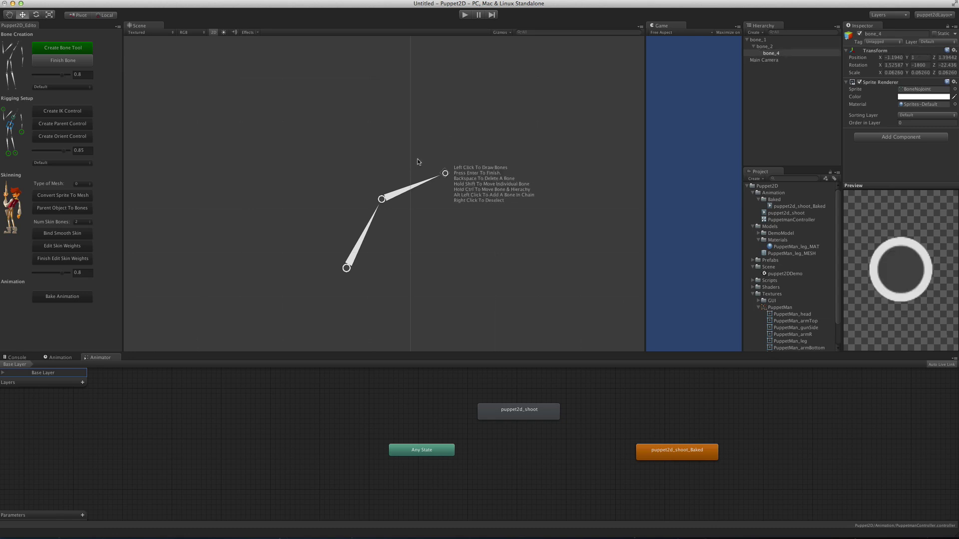
key(BackSpace)
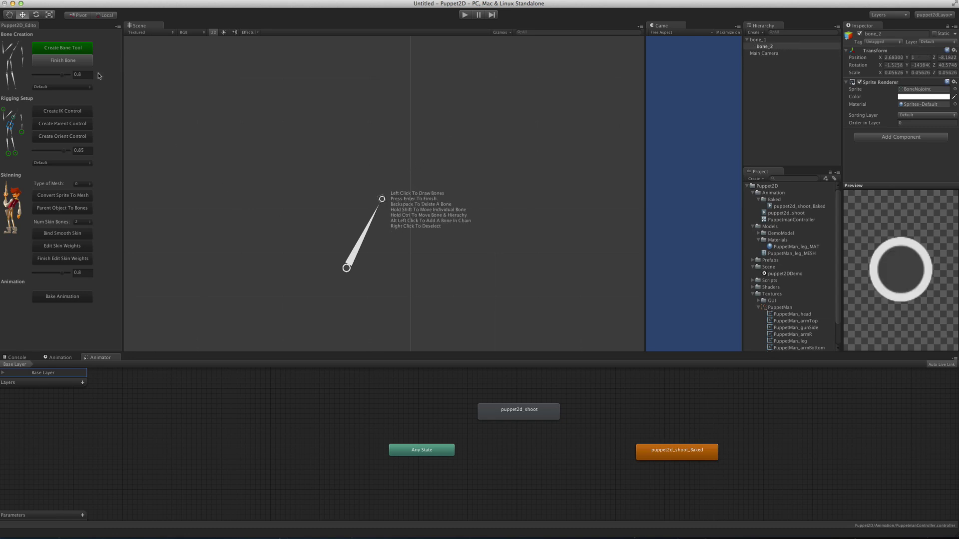
click(65, 61)
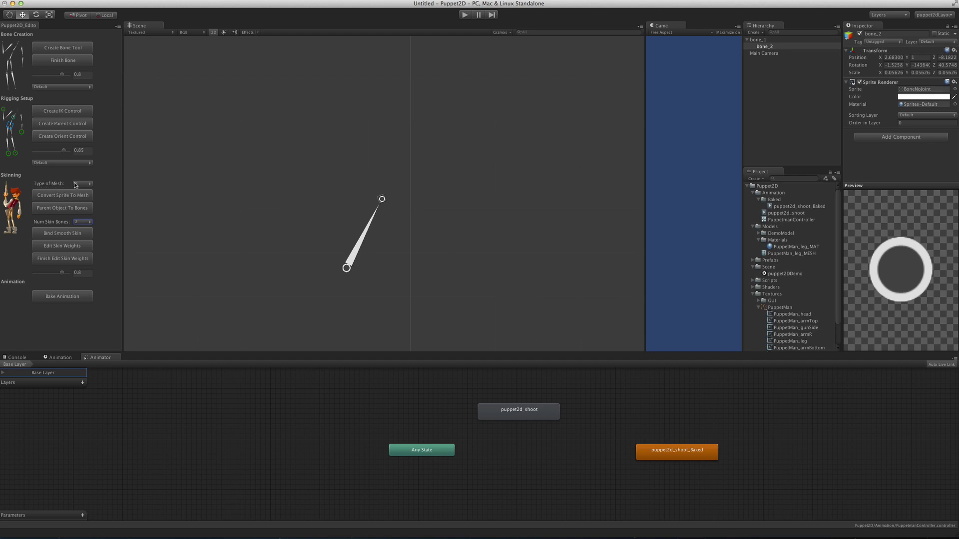
- Place the PuppetMan_body sprite in the scene, convert it to a mesh, then undo
scroll(799, 307, down, 2)
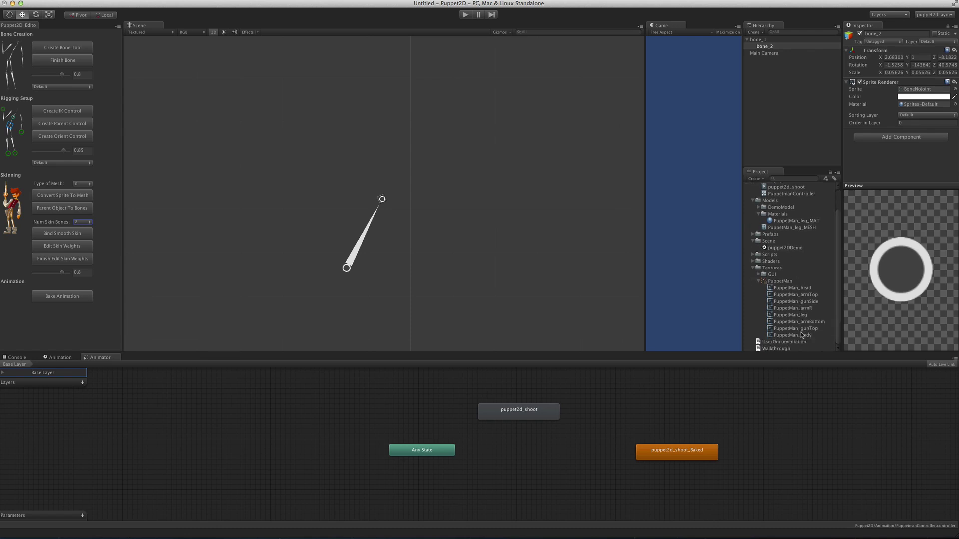
drag(801, 336, 481, 187)
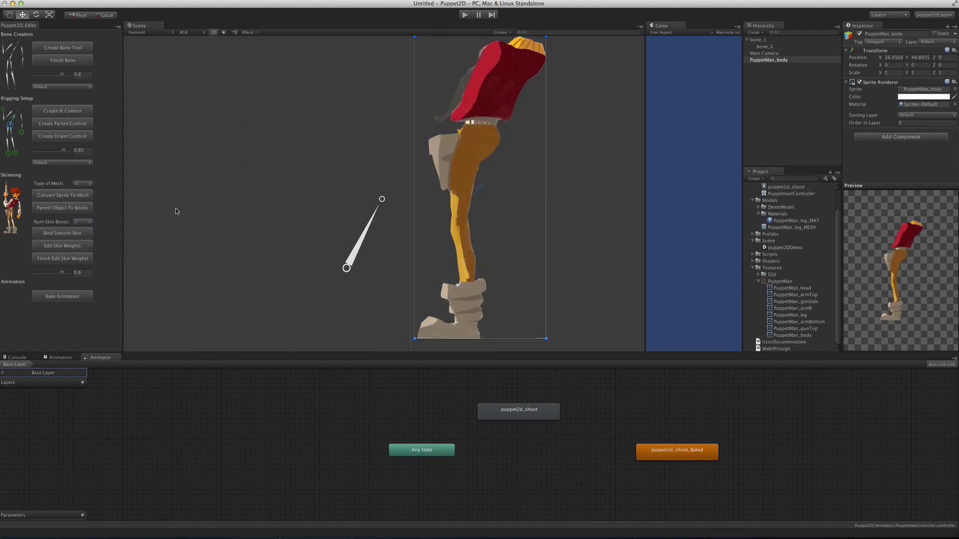
click(62, 196)
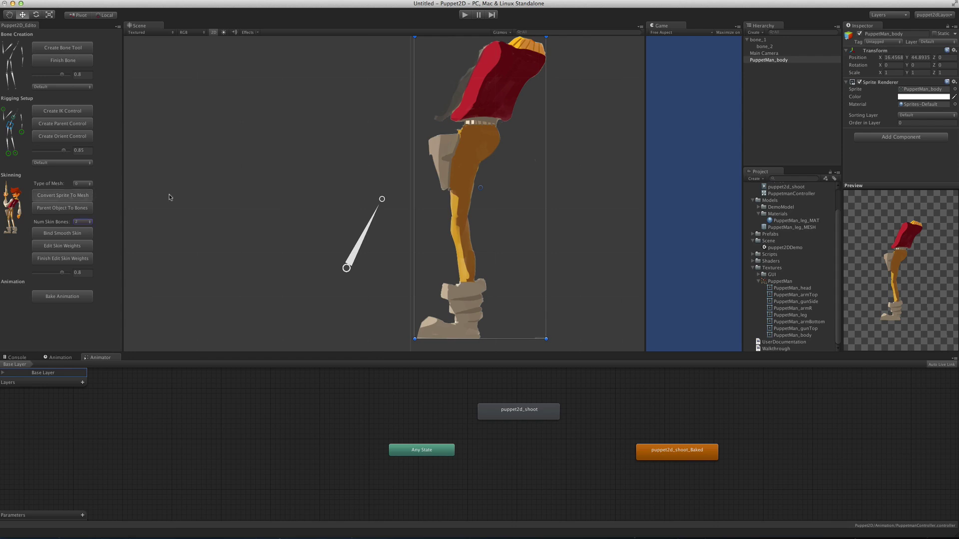
middle_drag(472, 182, 467, 207)
key(super+z)
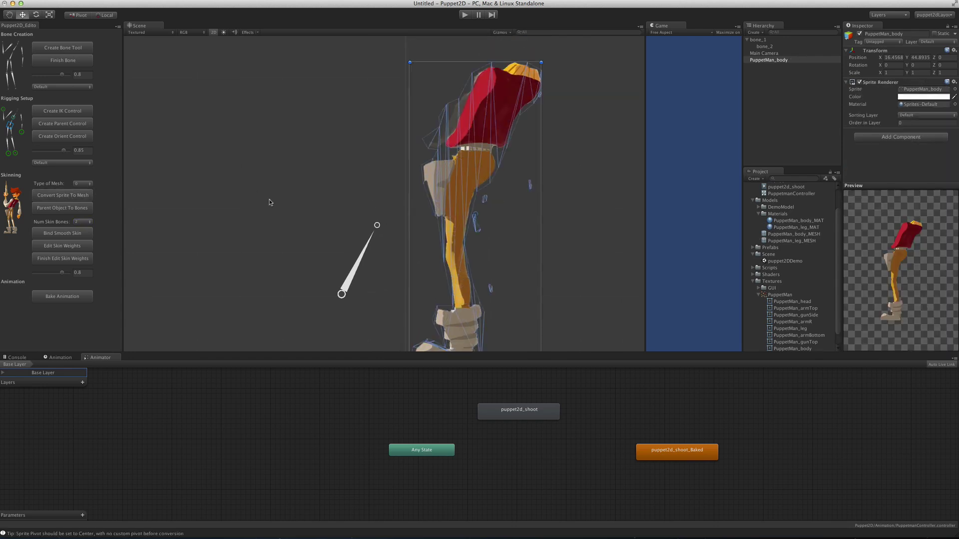
- Set Type of Mesh to 3 and convert the body sprite to a mesh again
click(84, 185)
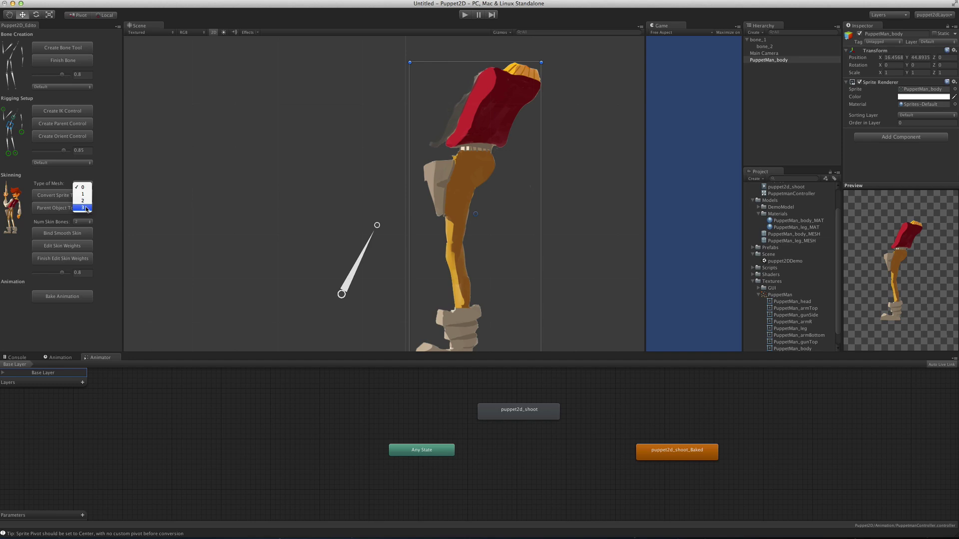
click(85, 208)
click(79, 197)
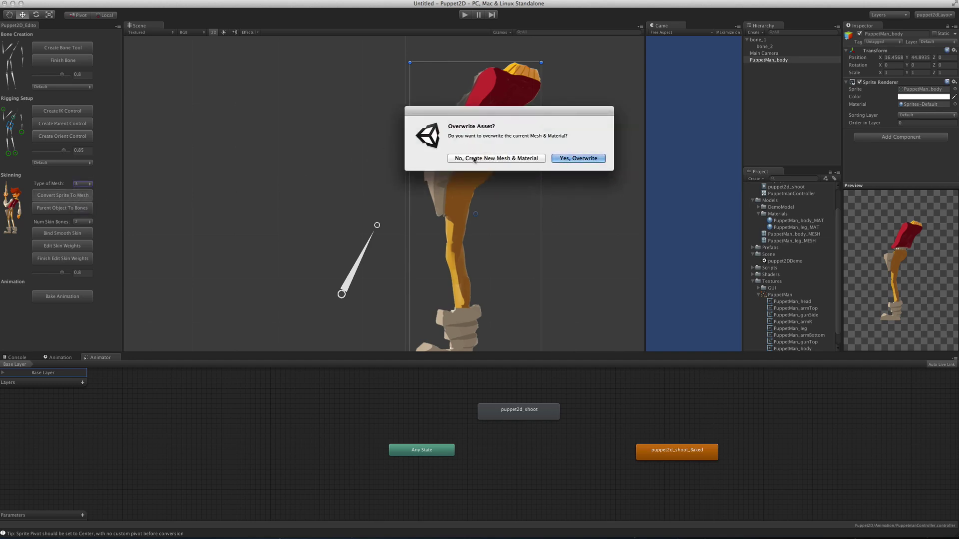
- Move the Overwrite Asset prompt aside and confirm overwriting the mesh and material
drag(471, 111, 293, 108)
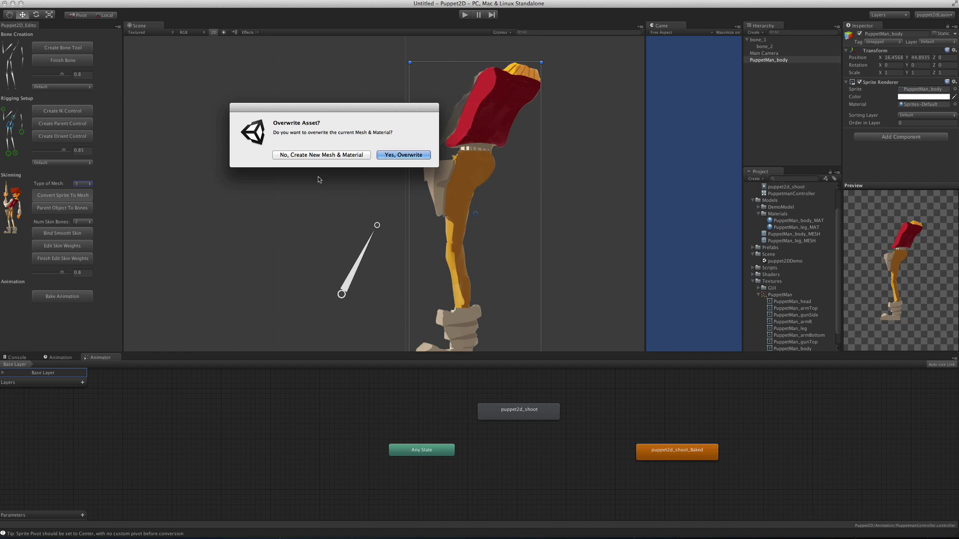
click(397, 156)
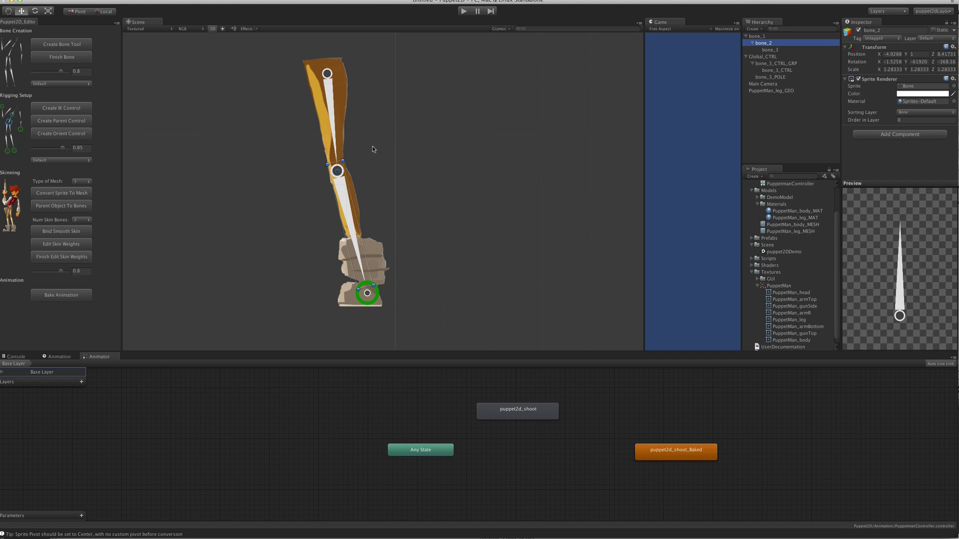
- Bind smooth skin of PuppetMan_leg_GEO to bone_1, bone_2 and bone_3 with 2-bone weights
click(757, 37)
shift+click(770, 50)
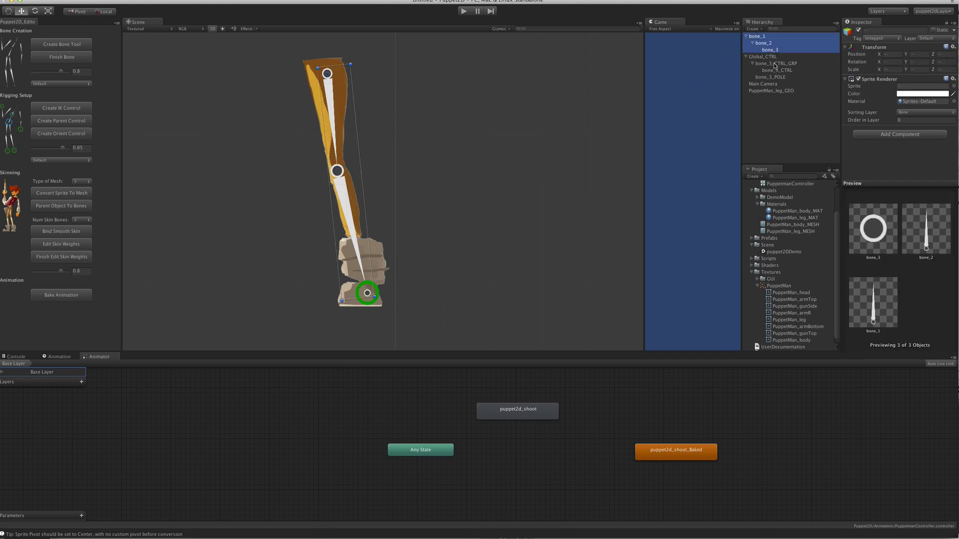
ctrl+click(772, 90)
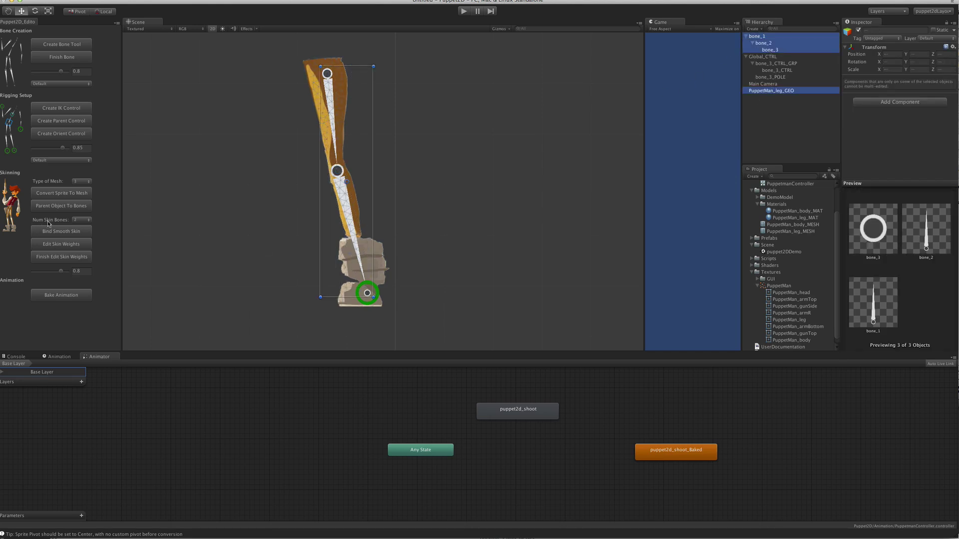
click(69, 232)
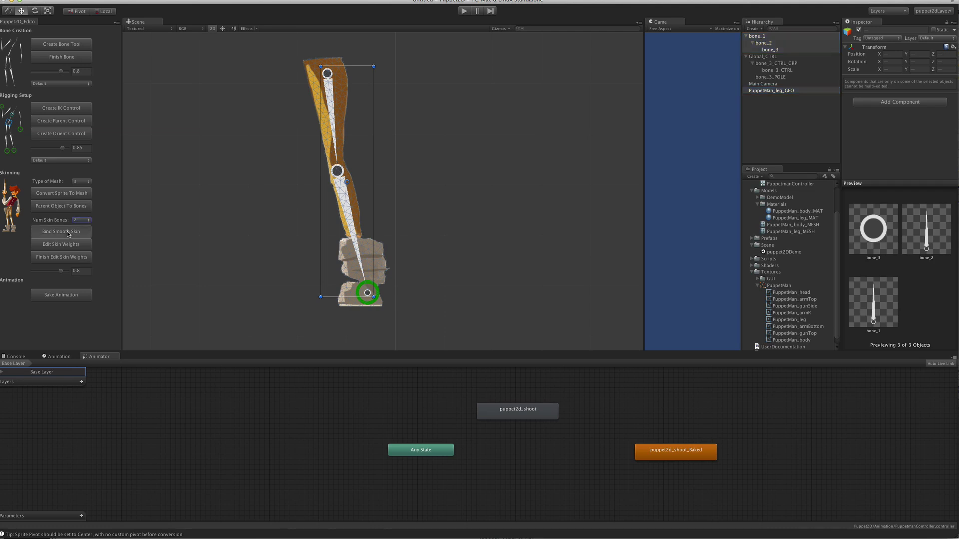
- Drag bone_3_CTRL upward to bend the knee, then select the leg mesh
click(377, 295)
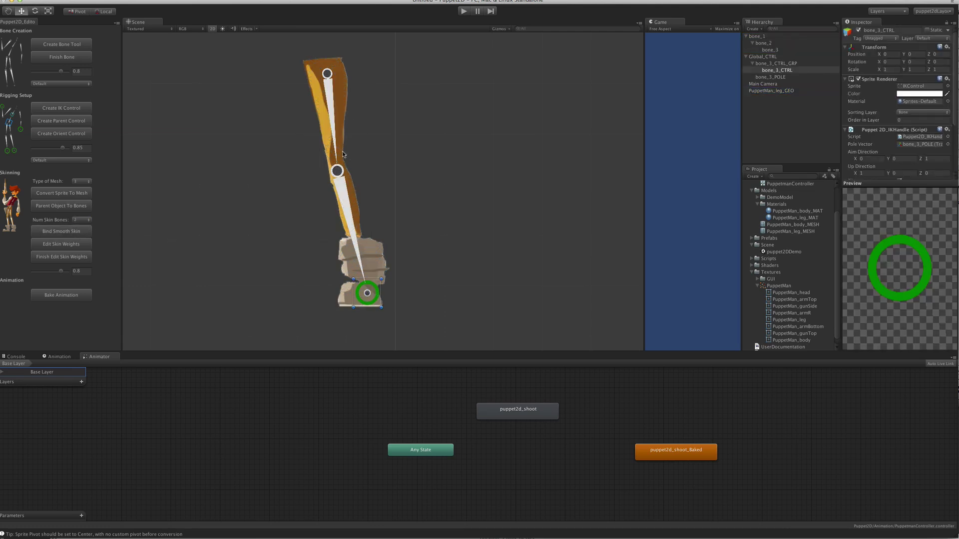
drag(371, 293, 375, 230)
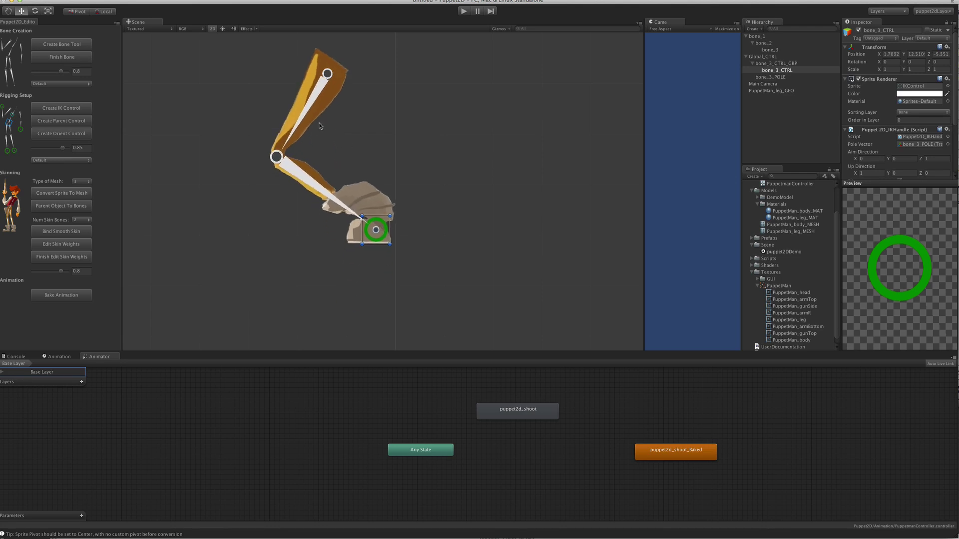
click(307, 130)
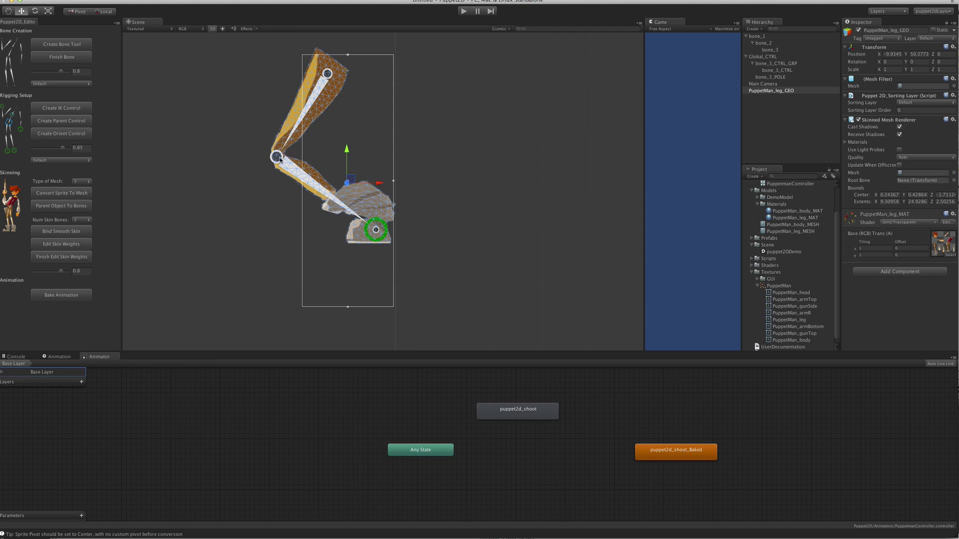
- Undo the bend and skinning, and set Num Skin Bones to 1
key(super+z)
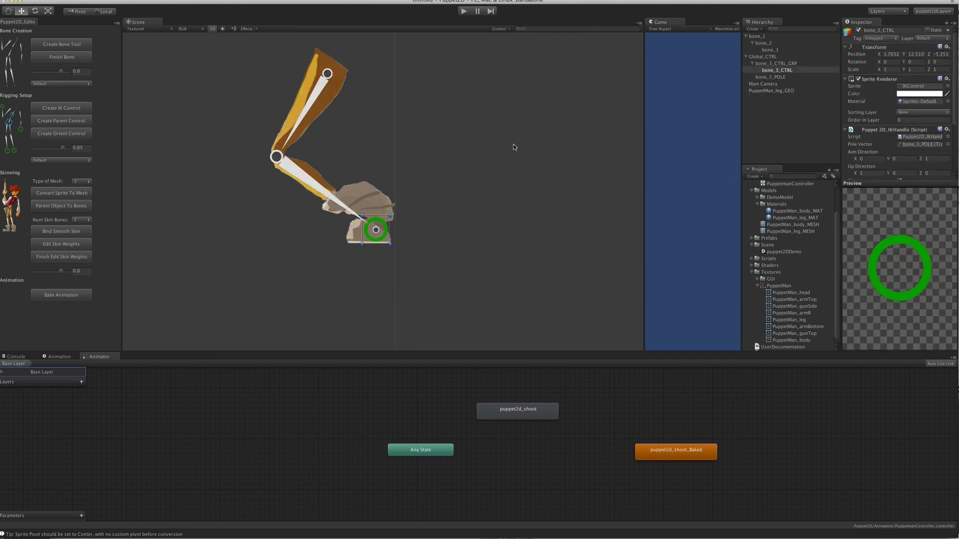
key(super+z)
click(81, 220)
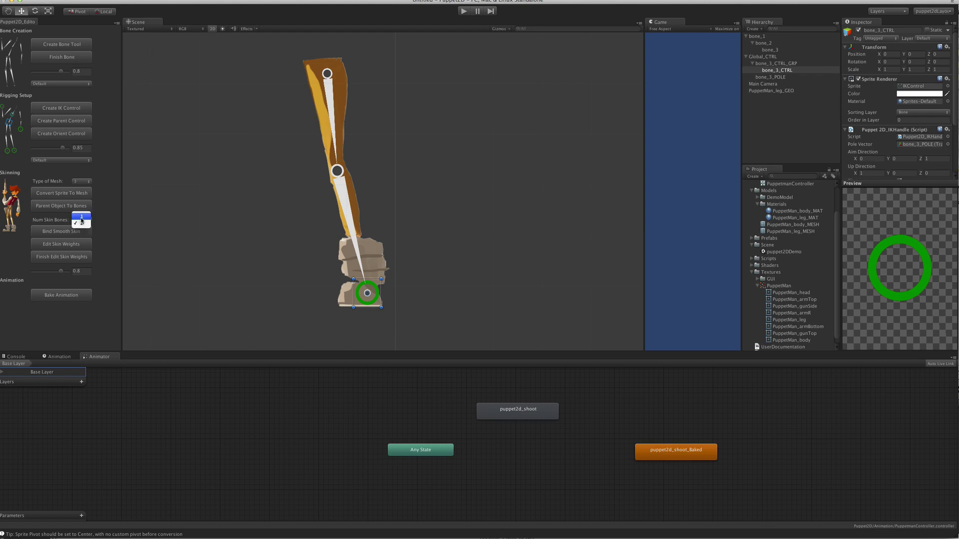
click(82, 217)
- Re-bind PuppetMan_leg_GEO to bone_1, bone_2 and bone_3 with 1-bone weights
click(757, 36)
shift+click(769, 50)
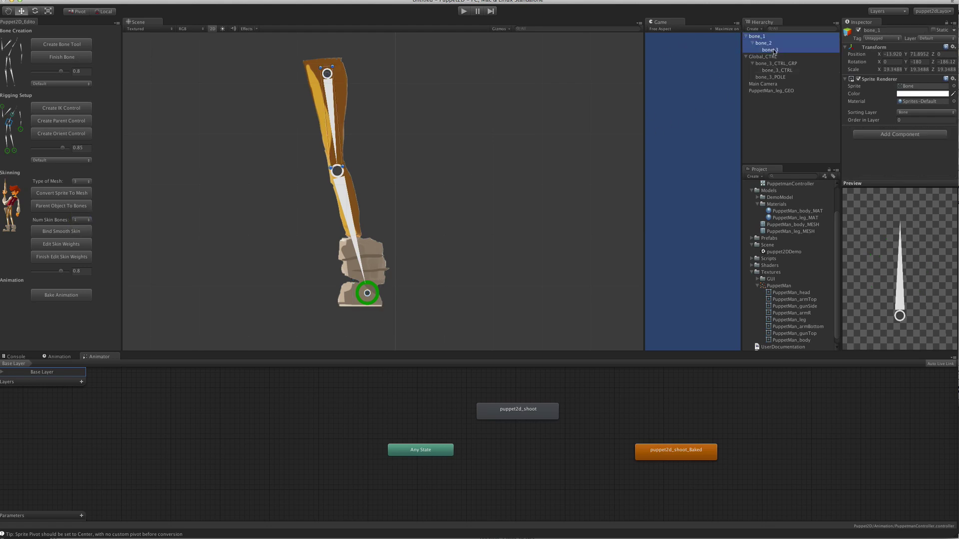
super+click(773, 91)
click(62, 232)
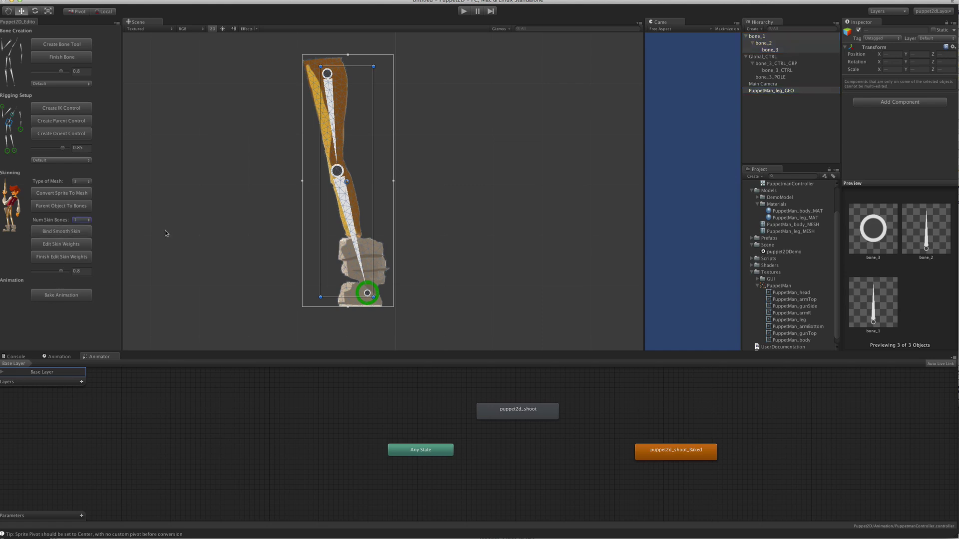
- Move bone_3_CTRL up, down and back to compare the 1-bone leg deformation
drag(379, 294, 382, 219)
click(302, 160)
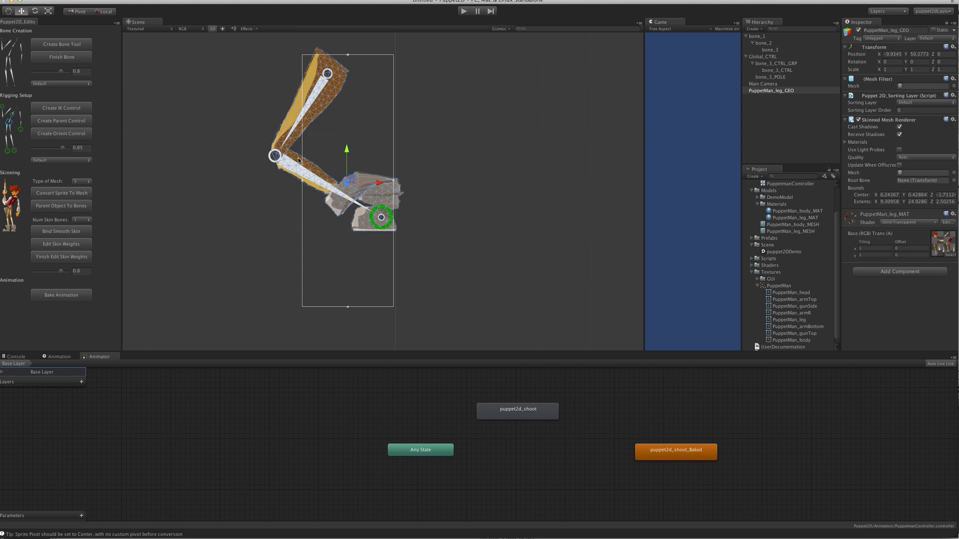
click(390, 220)
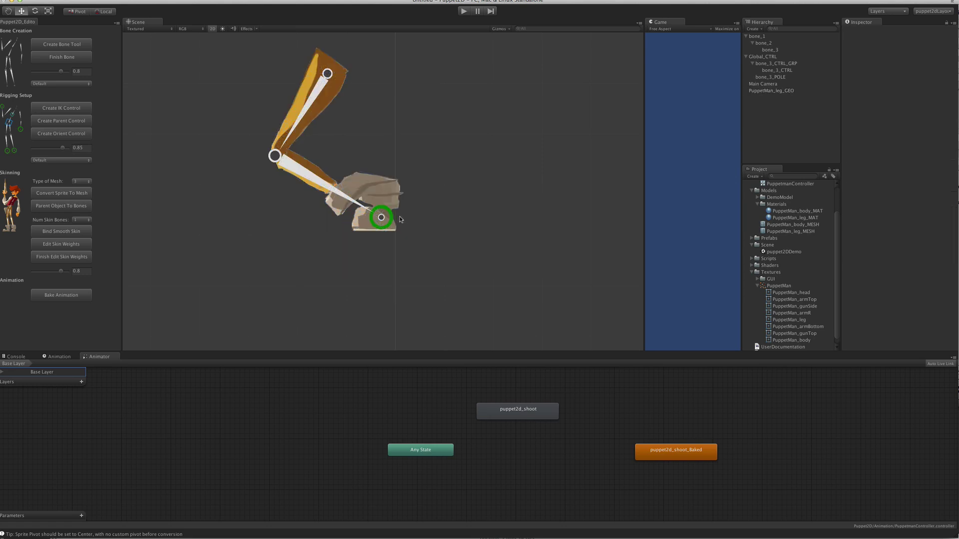
mouse_move(392, 220)
mouse_down()
mouse_move(365, 300)
mouse_move(388, 237)
mouse_up()
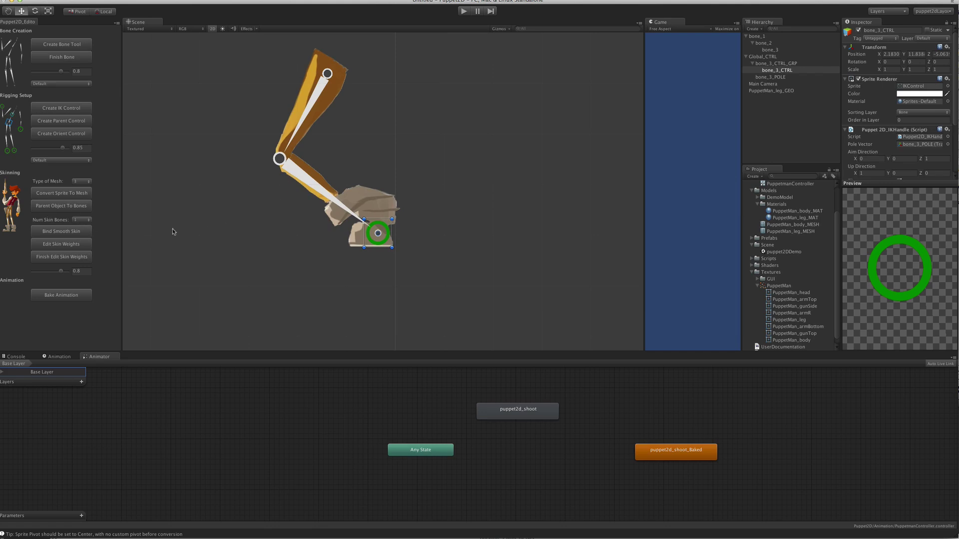
drag(382, 236, 352, 281)
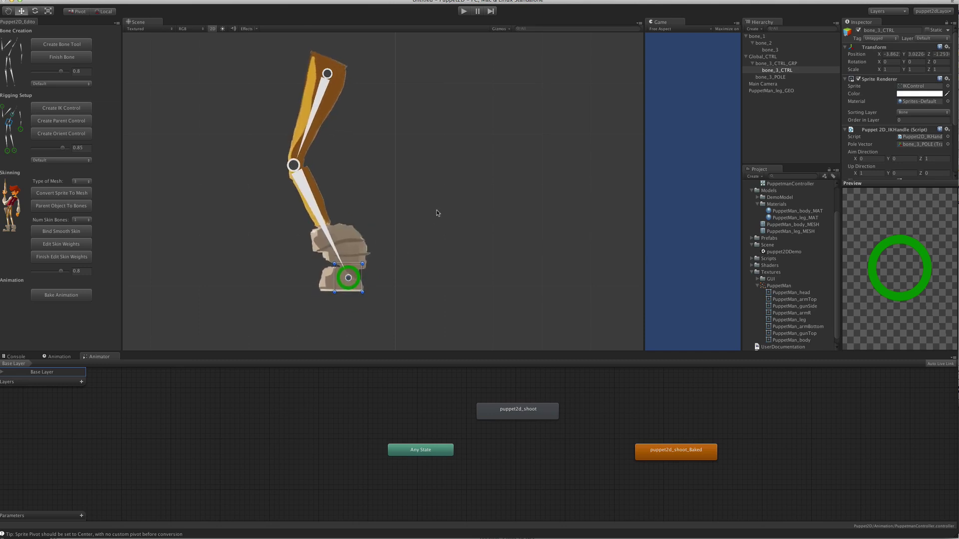